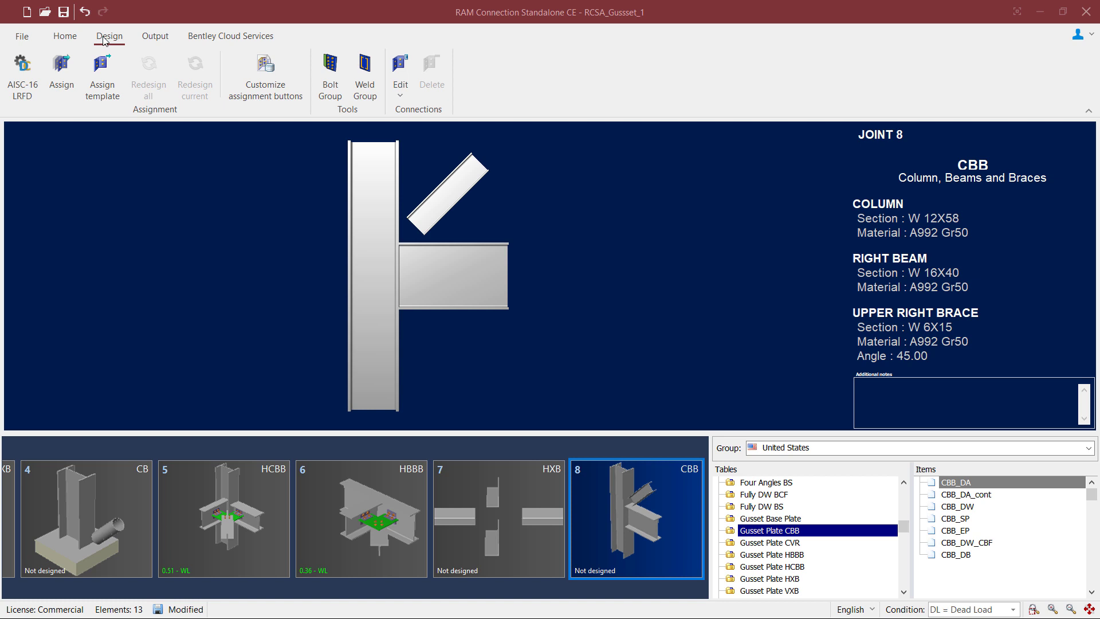
Assign the smart gusset connection CBB_DB, with directly bolted I-section braces, to joint 8.
{"action": "left_click", "coordinate": [61, 80]}
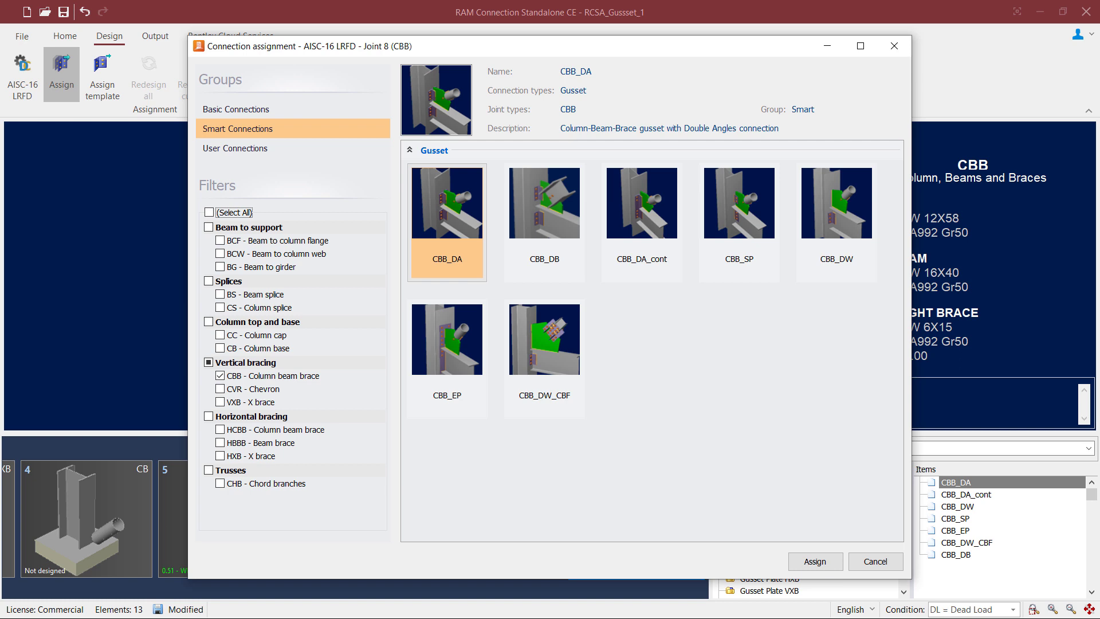
{"action": "left_click", "coordinate": [538, 224]}
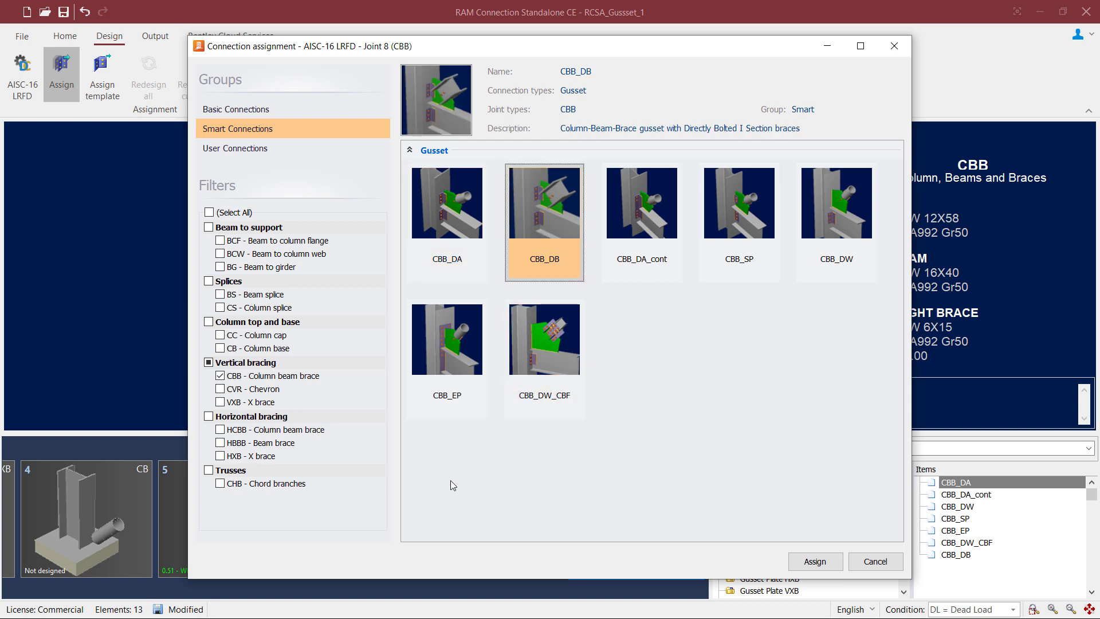
{"action": "left_click", "coordinate": [800, 565]}
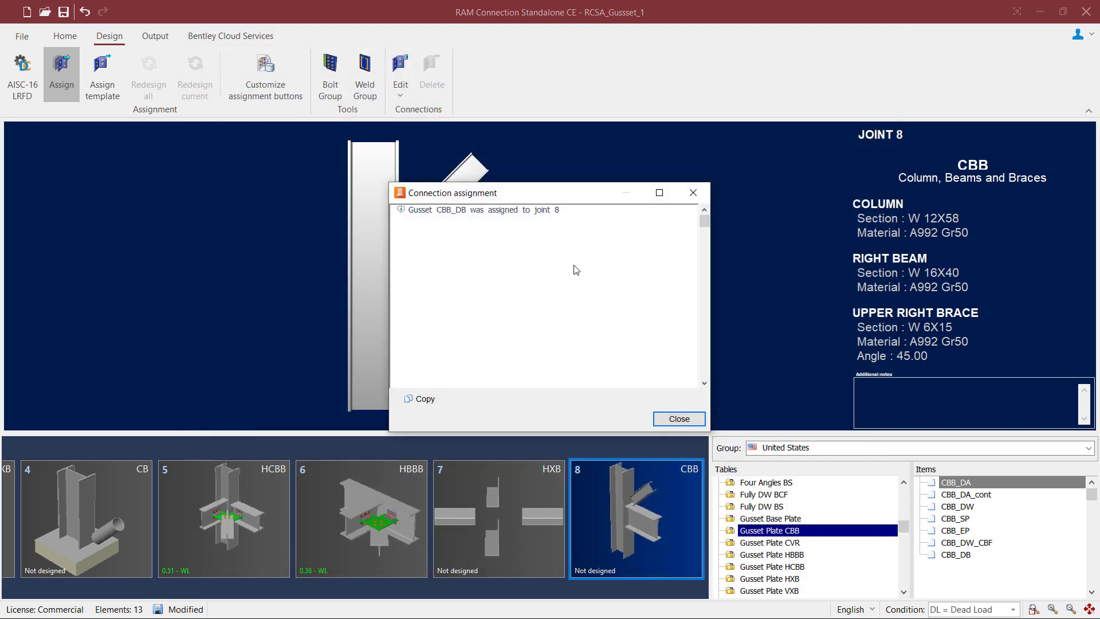
{"action": "left_click", "coordinate": [674, 418]}
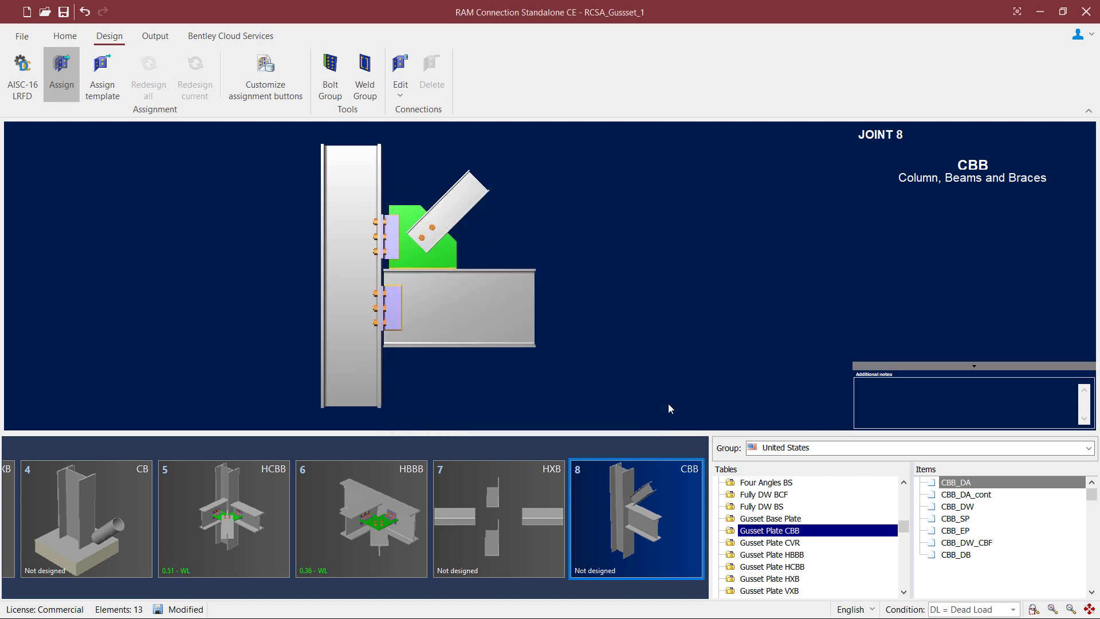
{"action": "mouse_move", "coordinate": [613, 295]}
{"action": "left_mouse_down"}
{"action": "mouse_move", "coordinate": [525, 299]}
{"action": "mouse_move", "coordinate": [608, 306]}
{"action": "left_mouse_up"}
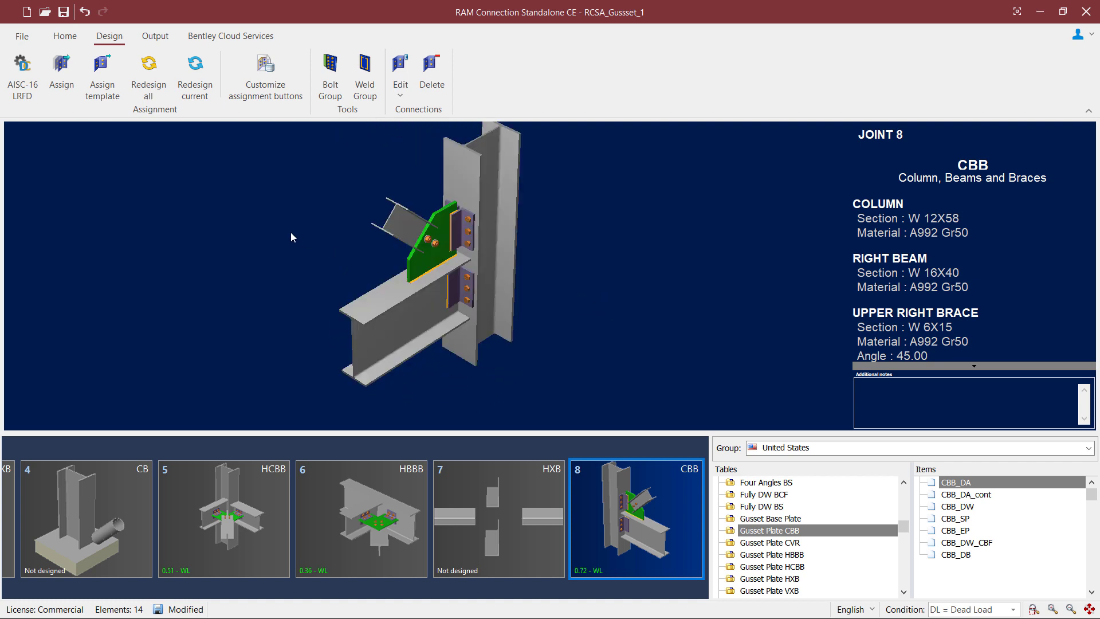
{"action": "left_click_drag", "start_coordinate": [284, 233], "coordinate": [348, 230]}
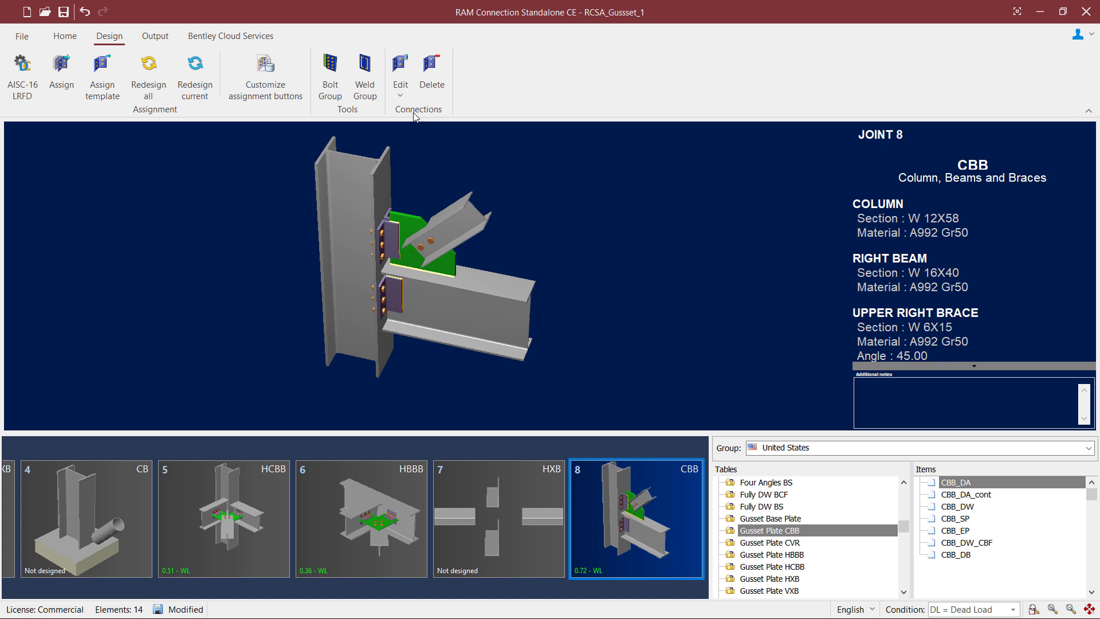
Open joint 8's gusset connection for editing and display the upper right brace's Gusset-to-Brace connection settings.
{"action": "left_click", "coordinate": [401, 91]}
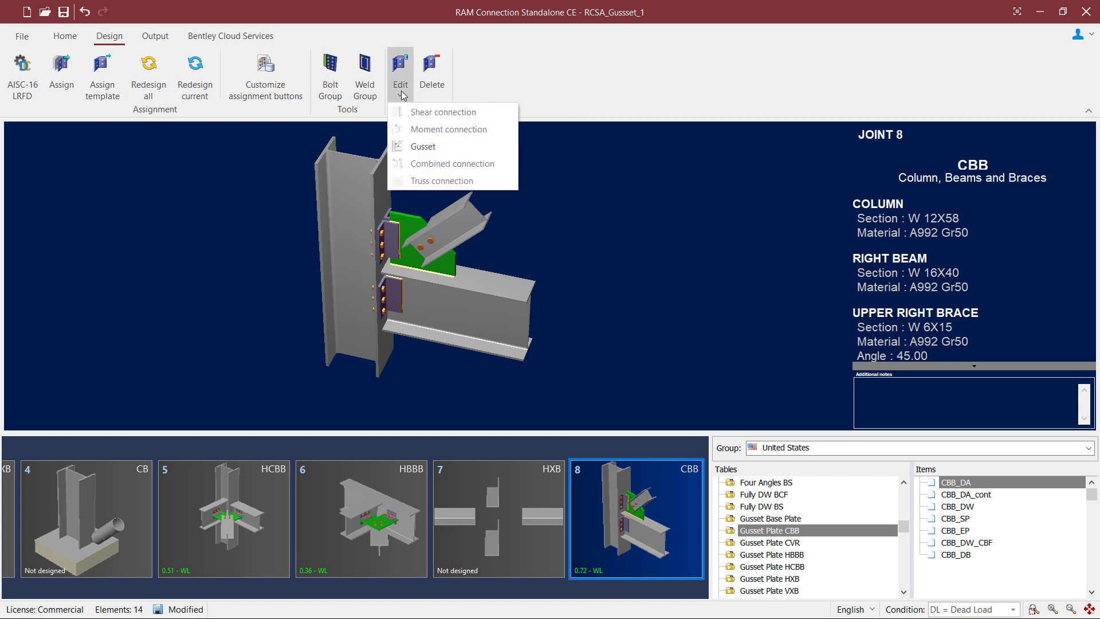
{"action": "left_click", "coordinate": [415, 149]}
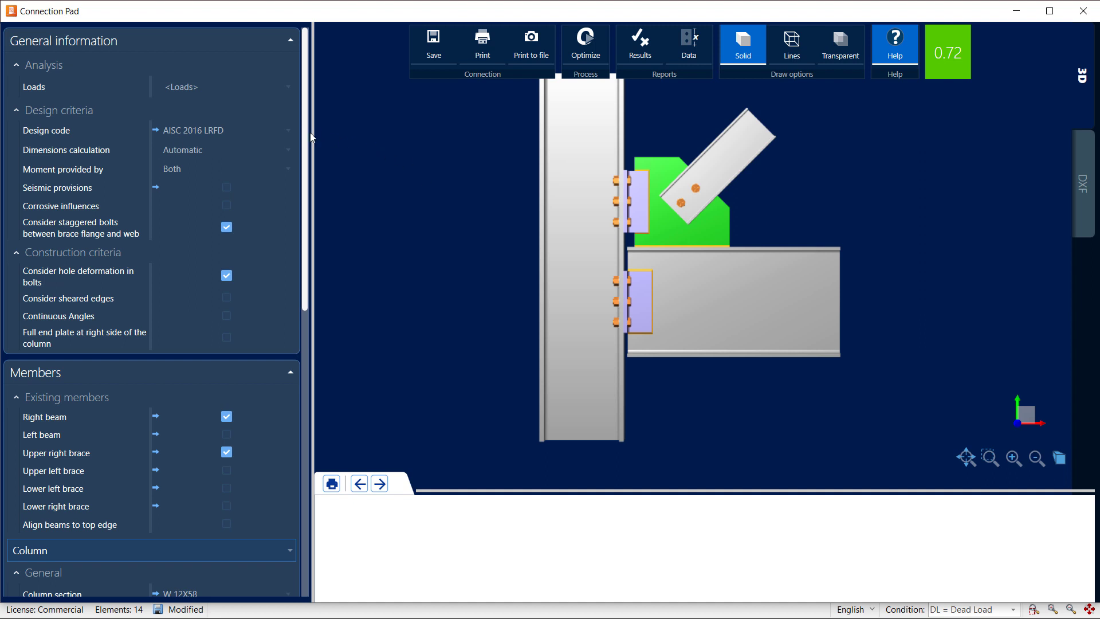
{"action": "left_click_drag", "start_coordinate": [305, 140], "coordinate": [312, 431]}
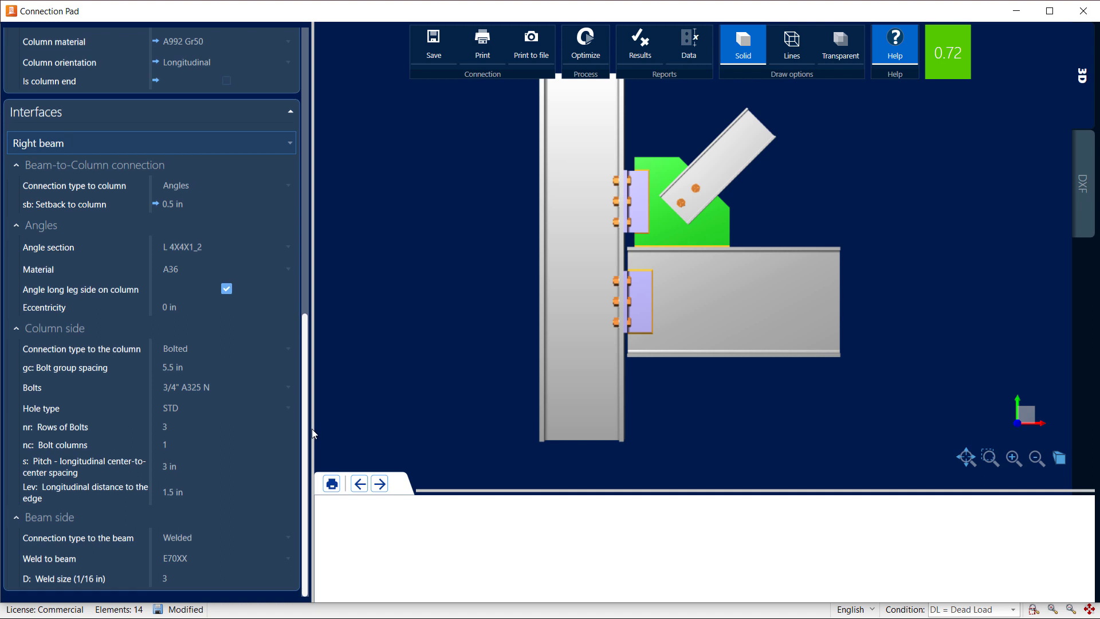
{"action": "left_click", "coordinate": [265, 152]}
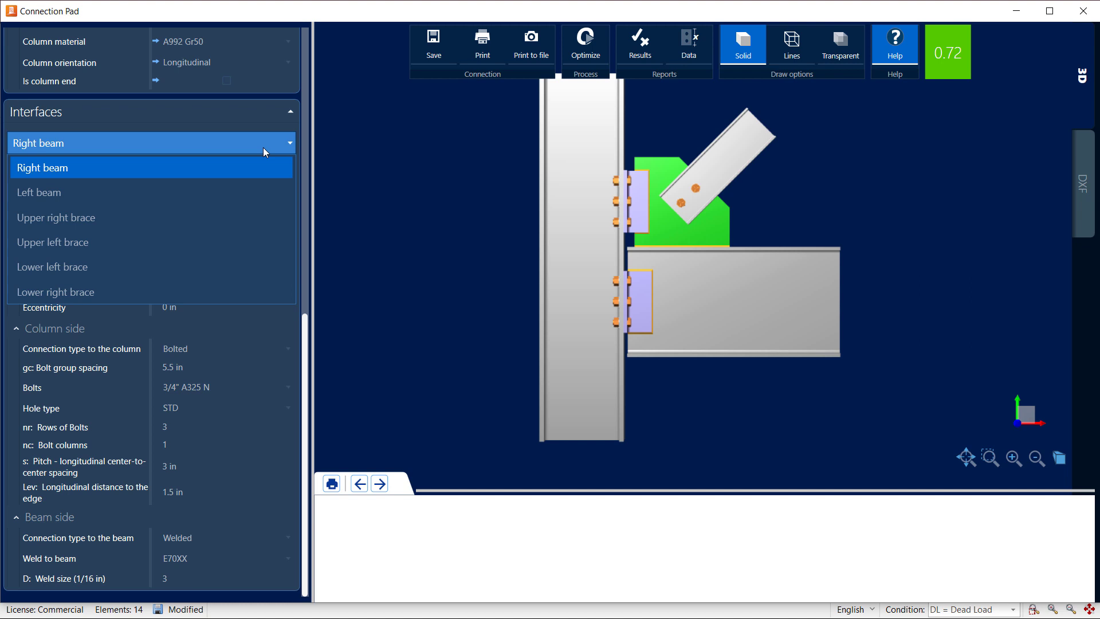
{"action": "left_click", "coordinate": [148, 215]}
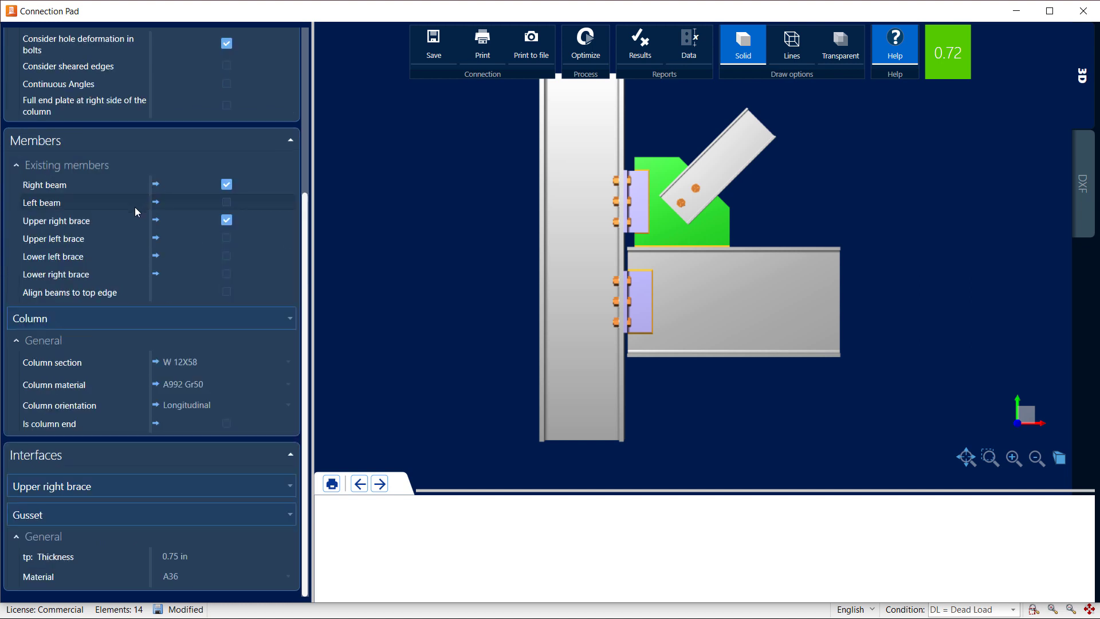
{"action": "left_click", "coordinate": [208, 515]}
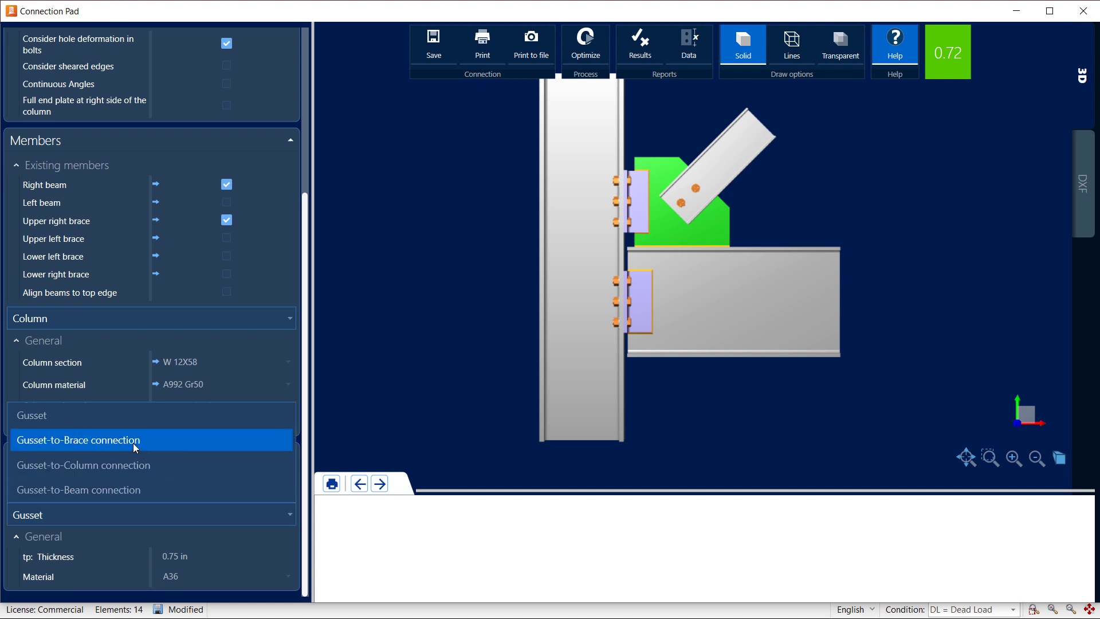
{"action": "left_click", "coordinate": [160, 444]}
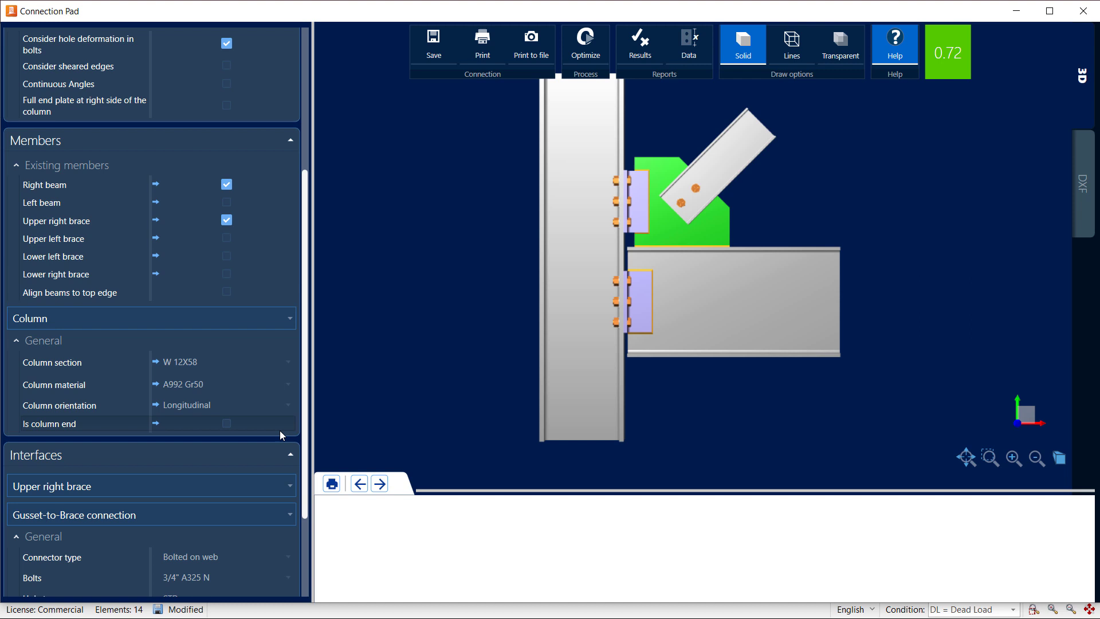
{"action": "scroll", "coordinate": [235, 459], "scroll_direction": "down", "scroll_amount": 2}
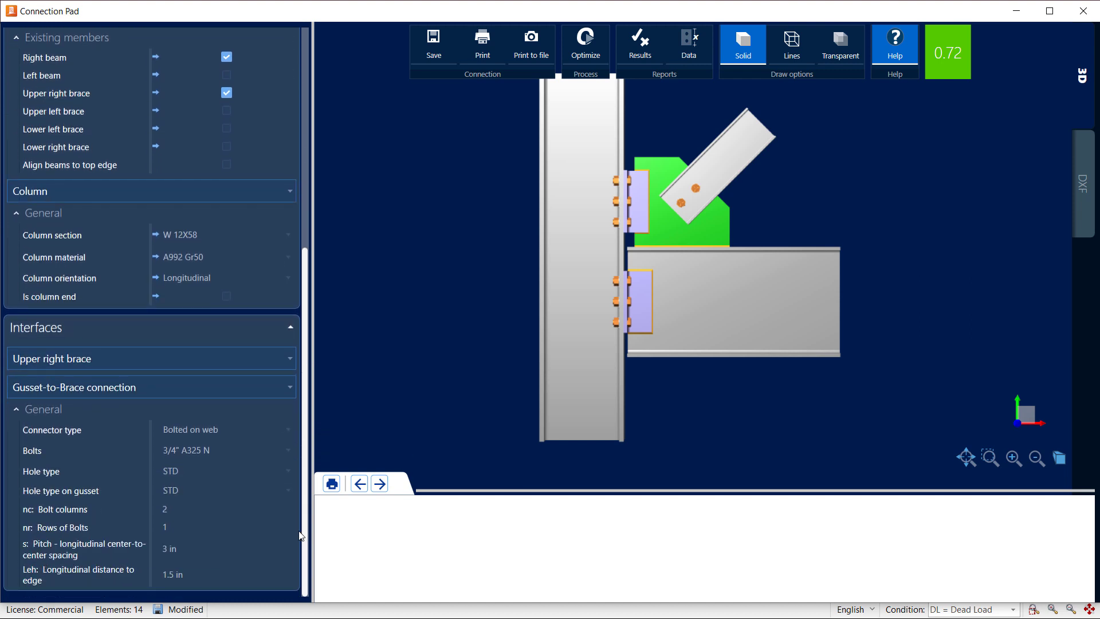
Try Claw angles and web plates as the upper right brace's connector type and restore Bolted on web.
{"action": "left_click", "coordinate": [227, 432]}
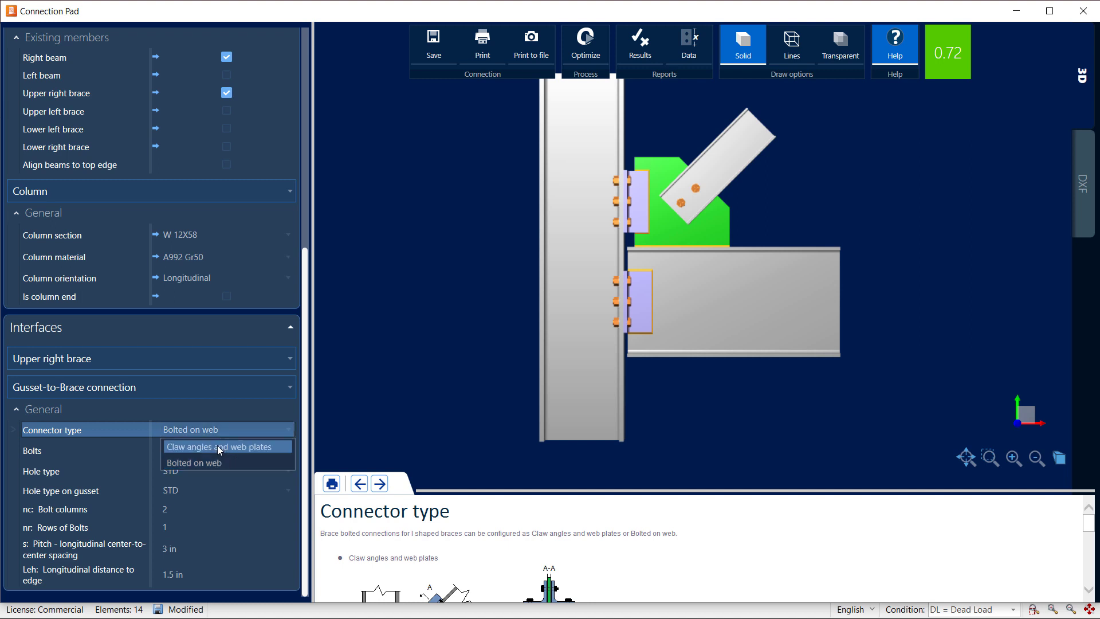
{"action": "left_click", "coordinate": [217, 445]}
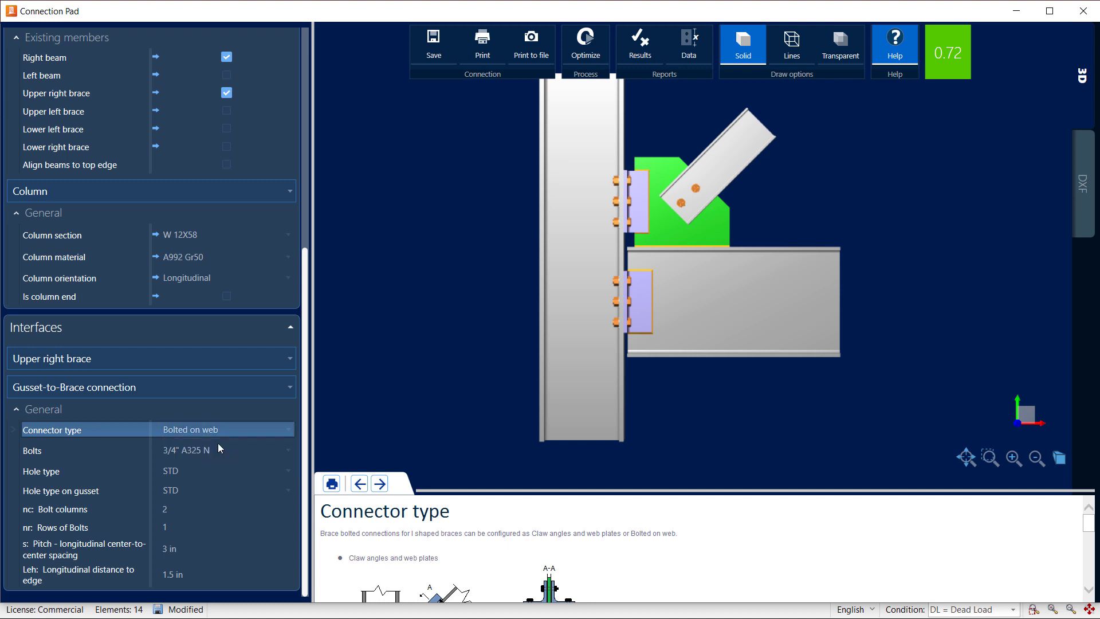
{"action": "left_click_drag", "start_coordinate": [439, 377], "coordinate": [386, 393]}
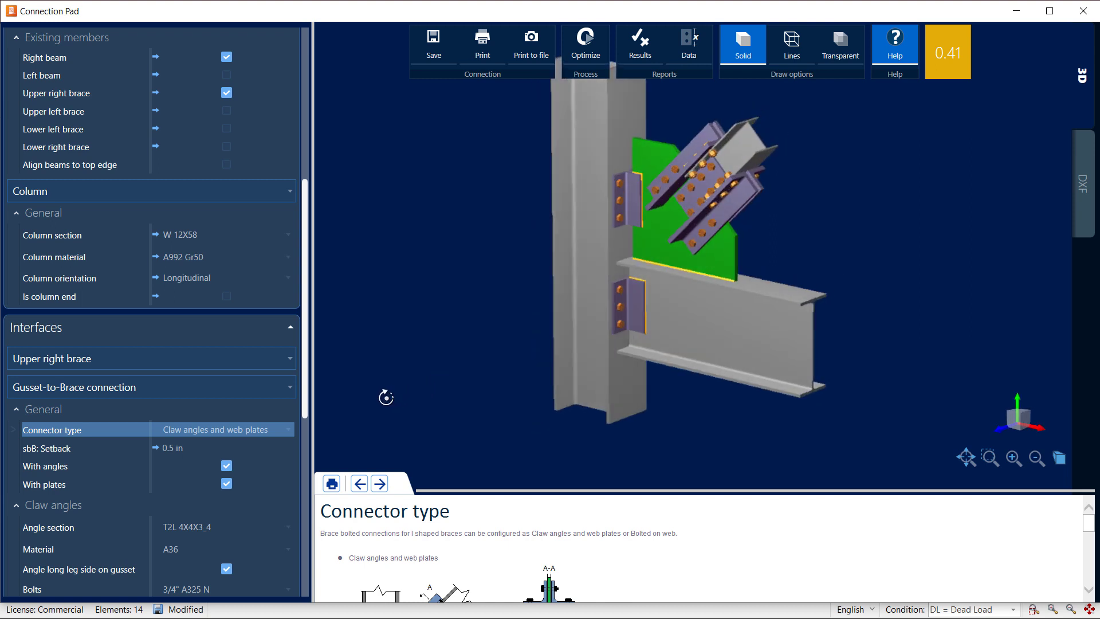
{"action": "left_click", "coordinate": [225, 428]}
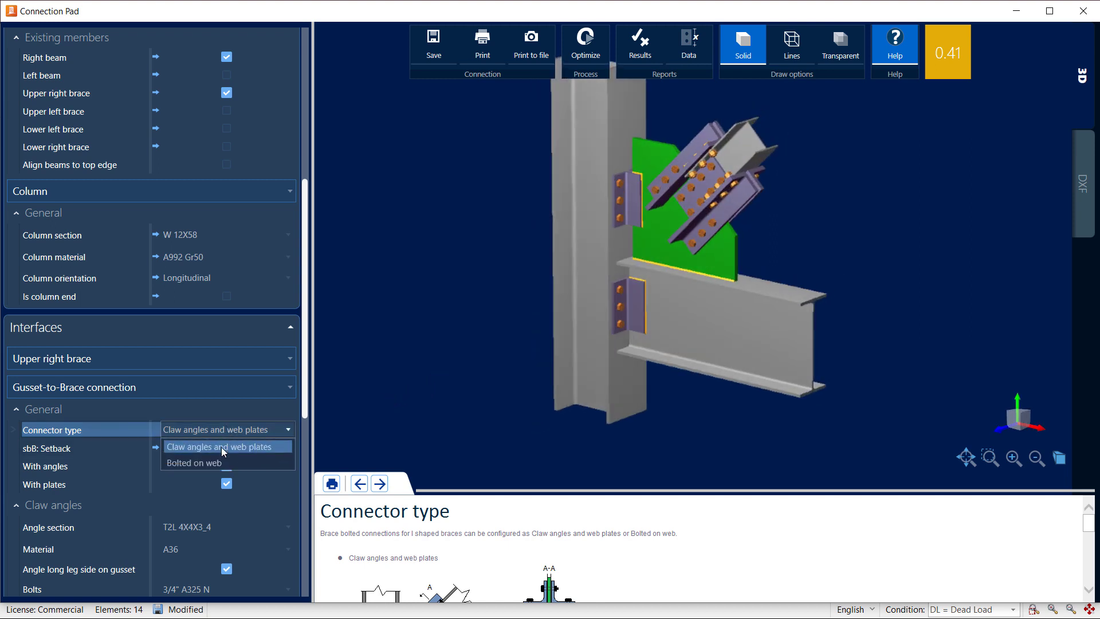
{"action": "left_click", "coordinate": [226, 462]}
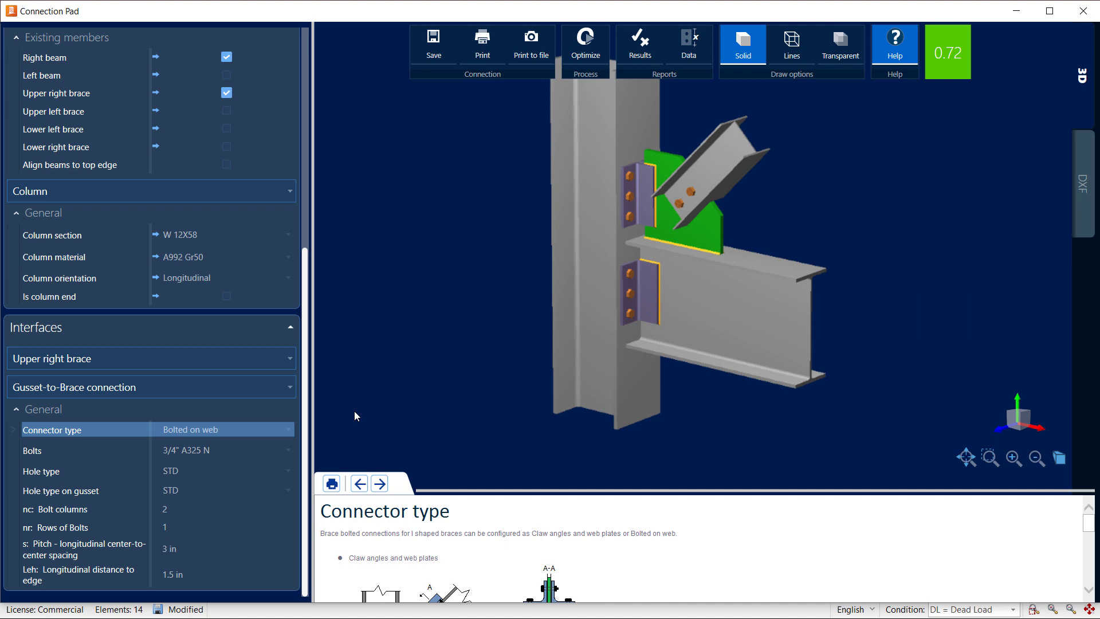
Display the connection's DXF drawing and examine the Gusset - Top right brace interface checks in the results report.
{"action": "left_click", "coordinate": [1082, 210]}
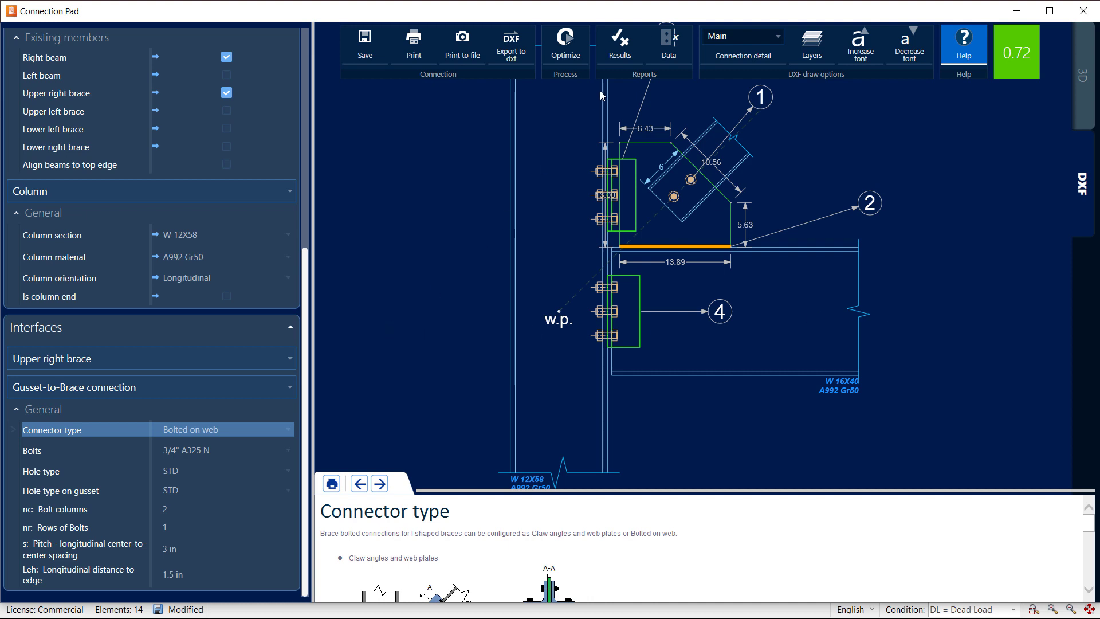
{"action": "left_click", "coordinate": [617, 58]}
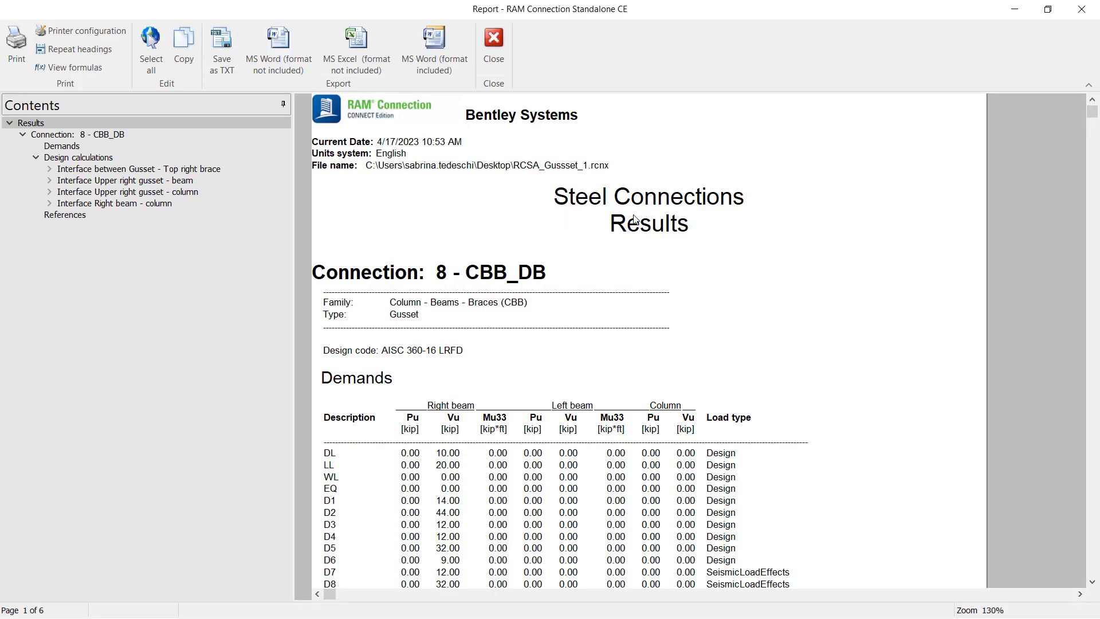
{"action": "left_click", "coordinate": [106, 170]}
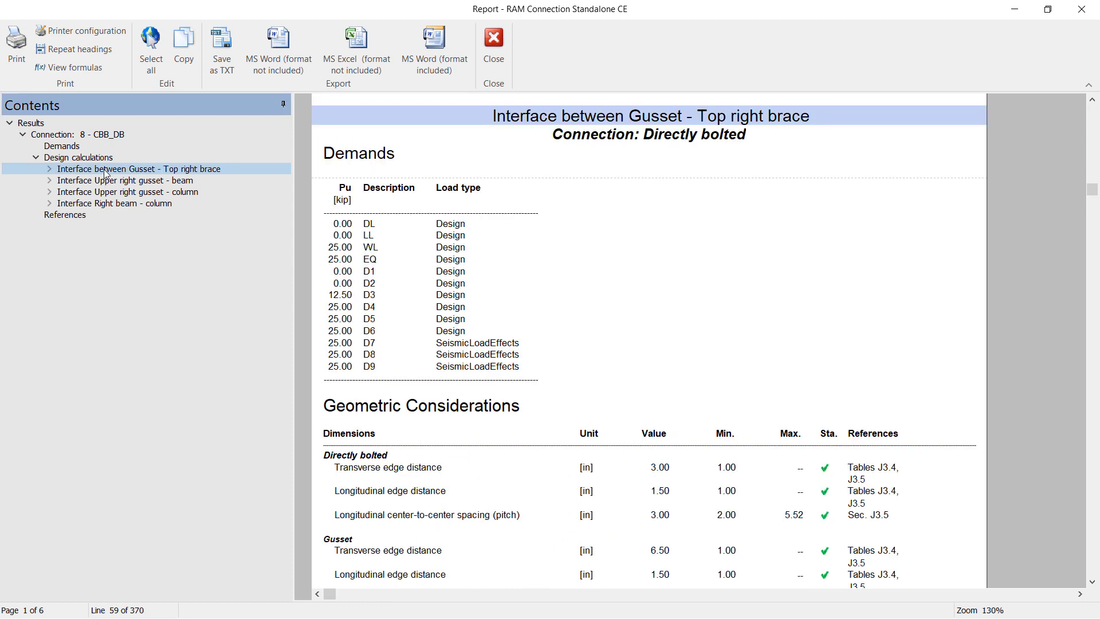
{"action": "scroll", "coordinate": [591, 327], "scroll_direction": "down", "scroll_amount": 3}
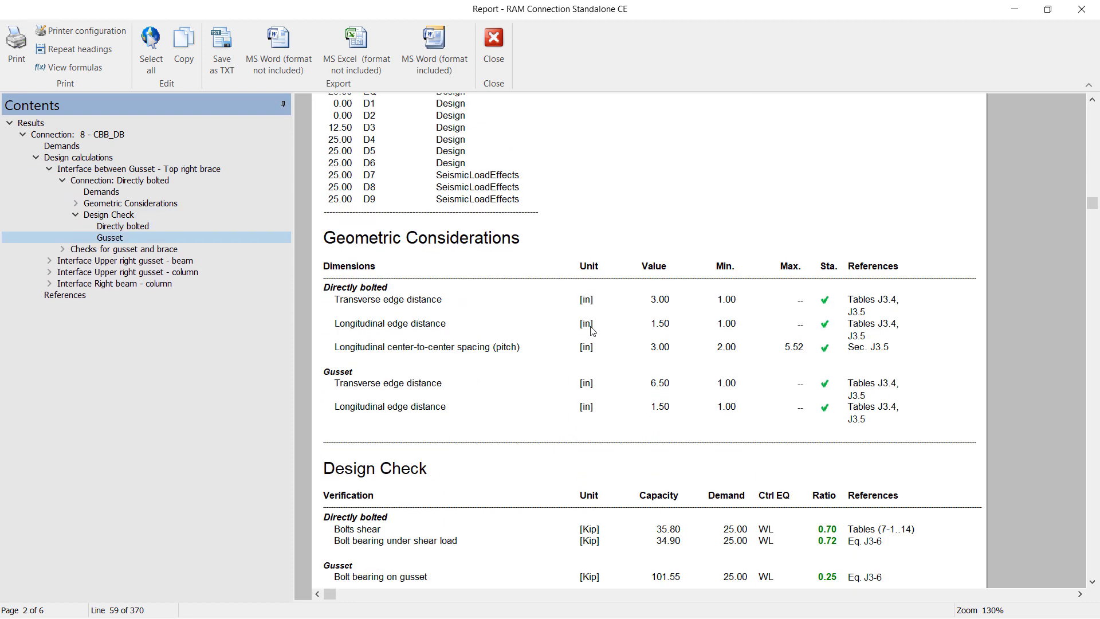
{"action": "scroll", "coordinate": [592, 330], "scroll_direction": "down", "scroll_amount": 3}
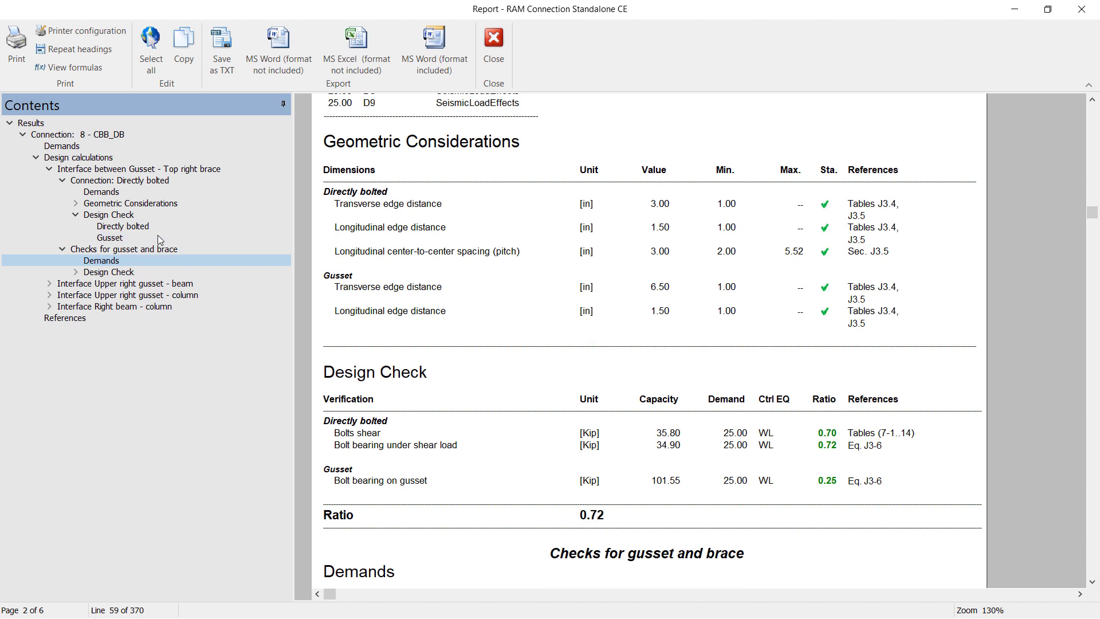
Show formulas in the results report and examine the member and gusset design checks and the interface force calculations.
{"action": "left_click", "coordinate": [70, 70]}
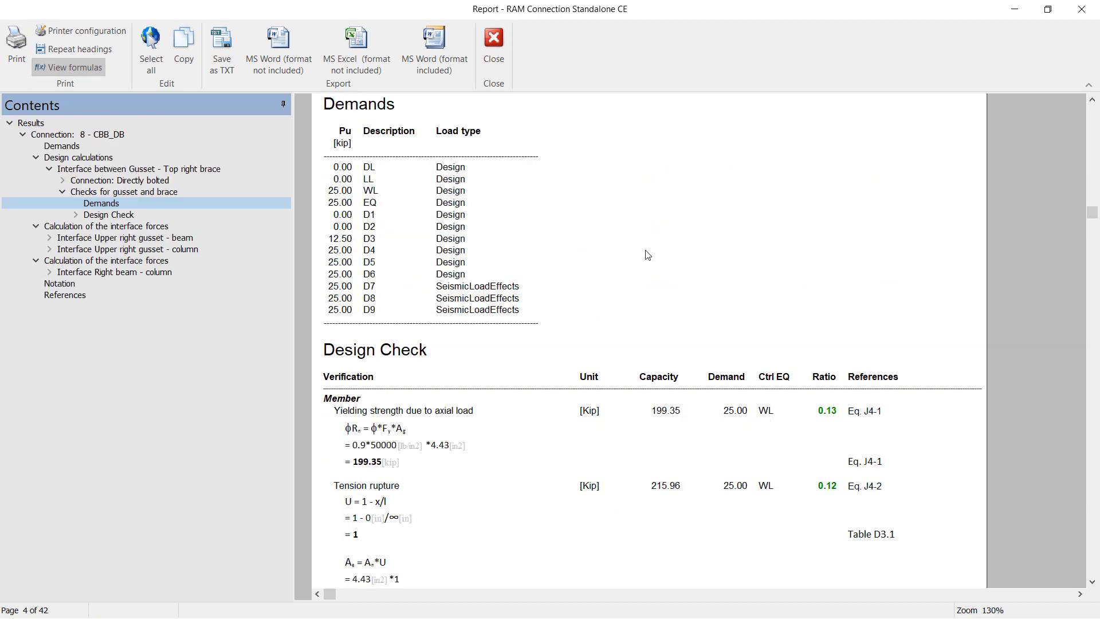
{"action": "scroll", "coordinate": [650, 260], "scroll_direction": "down", "scroll_amount": 2}
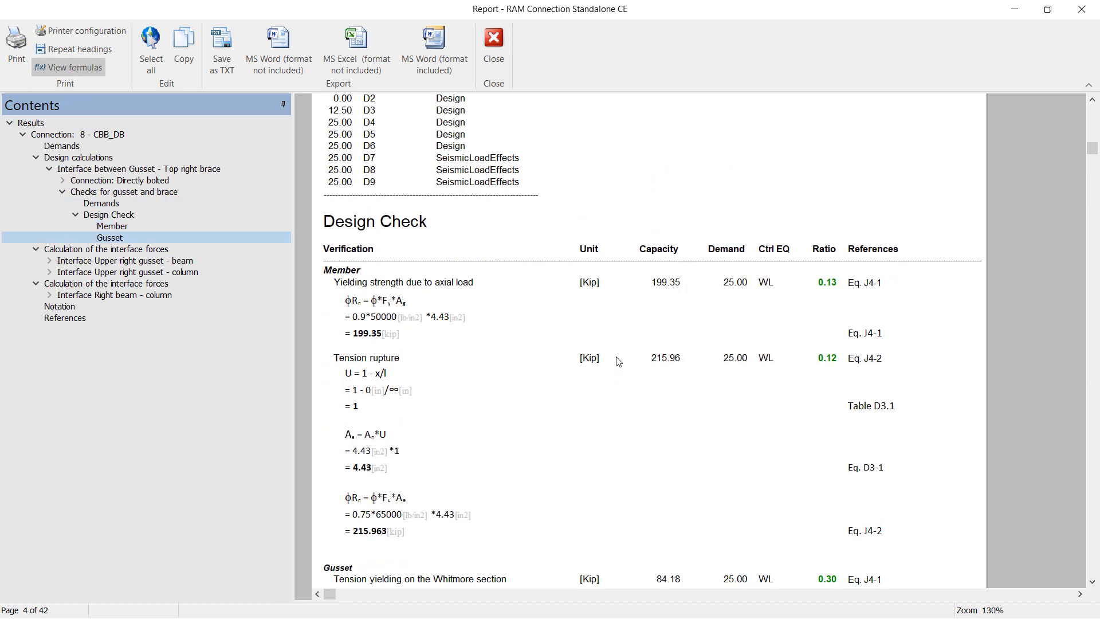
{"action": "scroll", "coordinate": [618, 373], "scroll_direction": "down", "scroll_amount": 1}
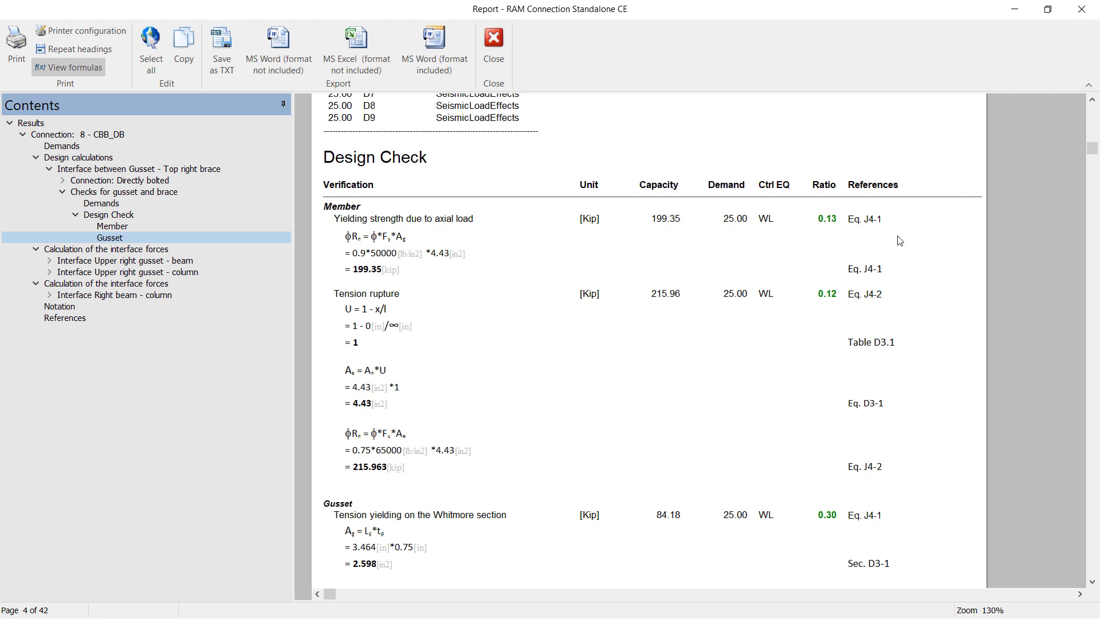
{"action": "scroll", "coordinate": [555, 370], "scroll_direction": "down", "scroll_amount": 5}
{"action": "scroll", "coordinate": [564, 370], "scroll_direction": "down", "scroll_amount": 14}
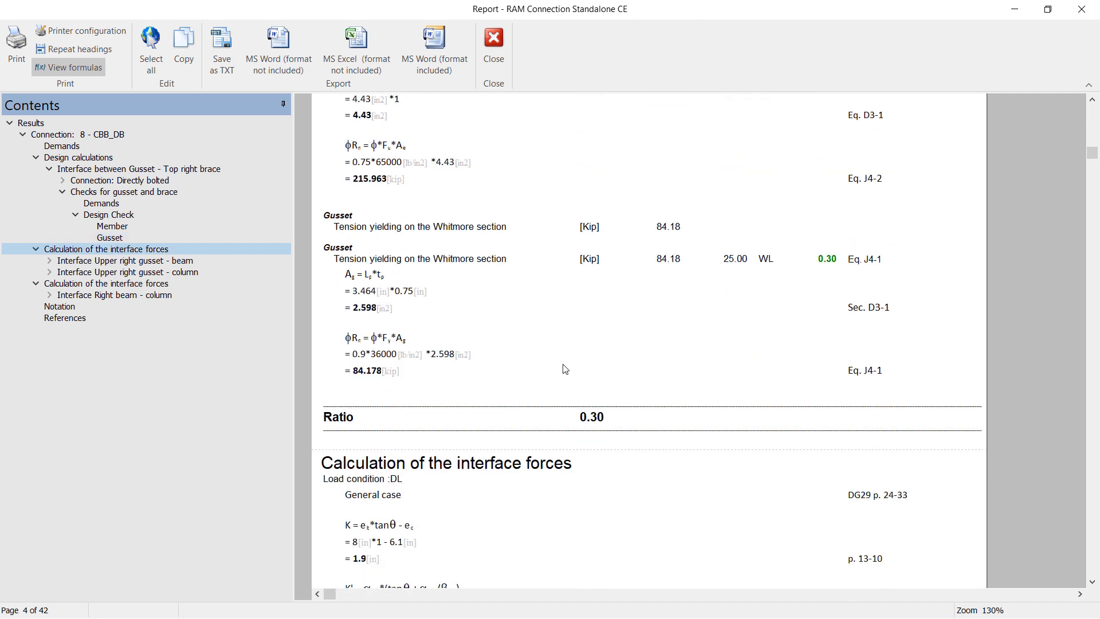
{"action": "scroll", "coordinate": [570, 369], "scroll_direction": "down", "scroll_amount": 2}
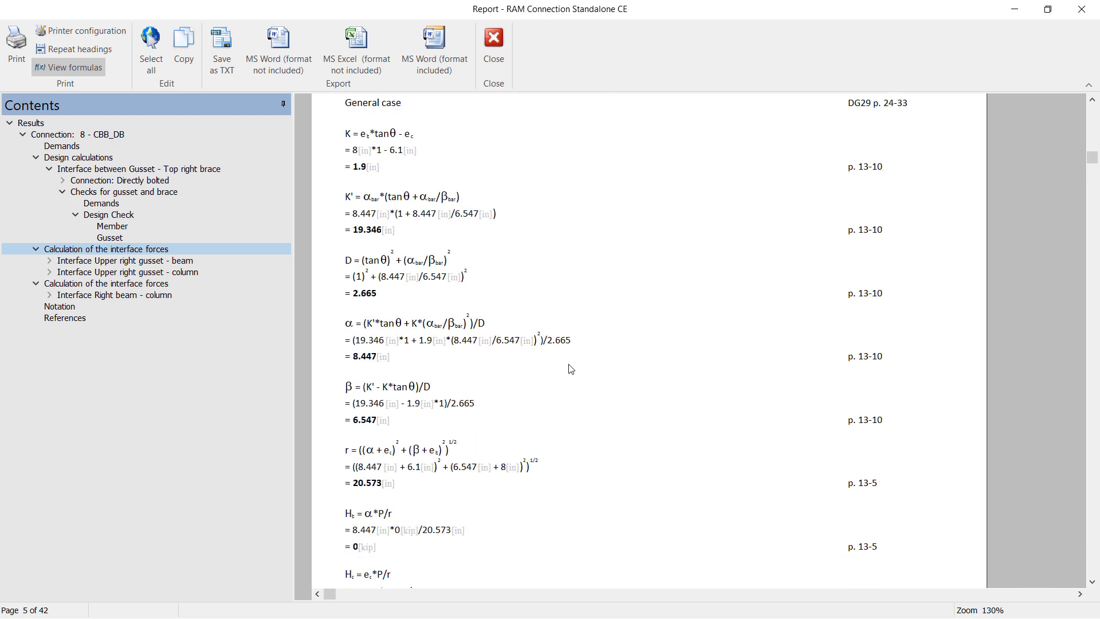
Close the results report and the gusset connection editor to return to the joint 8 model.
{"action": "left_click", "coordinate": [493, 54]}
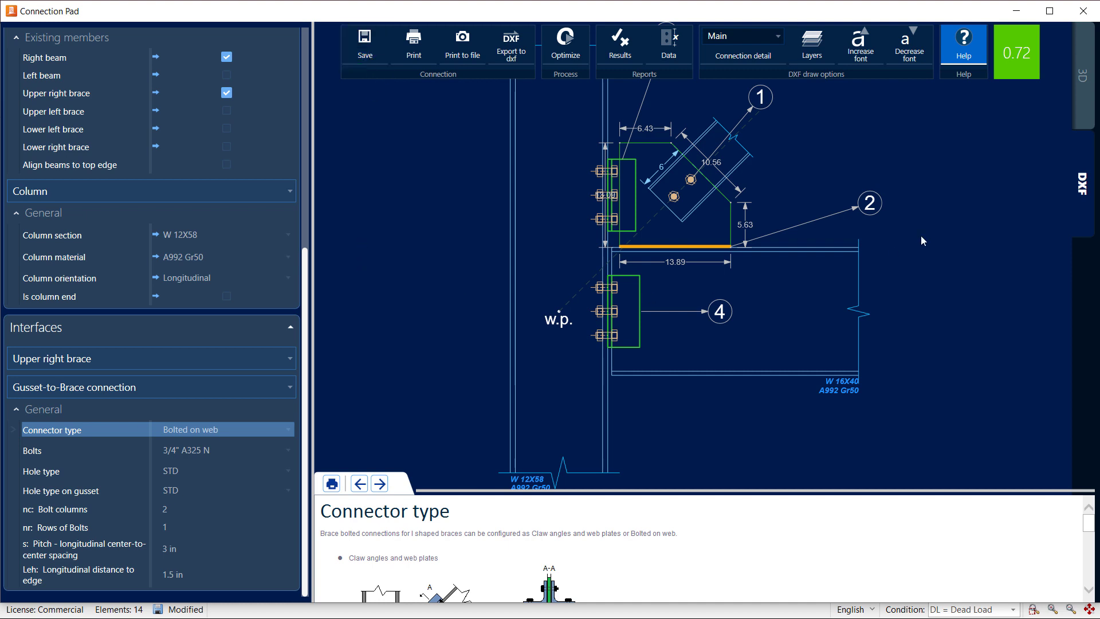
{"action": "left_click", "coordinate": [1083, 10]}
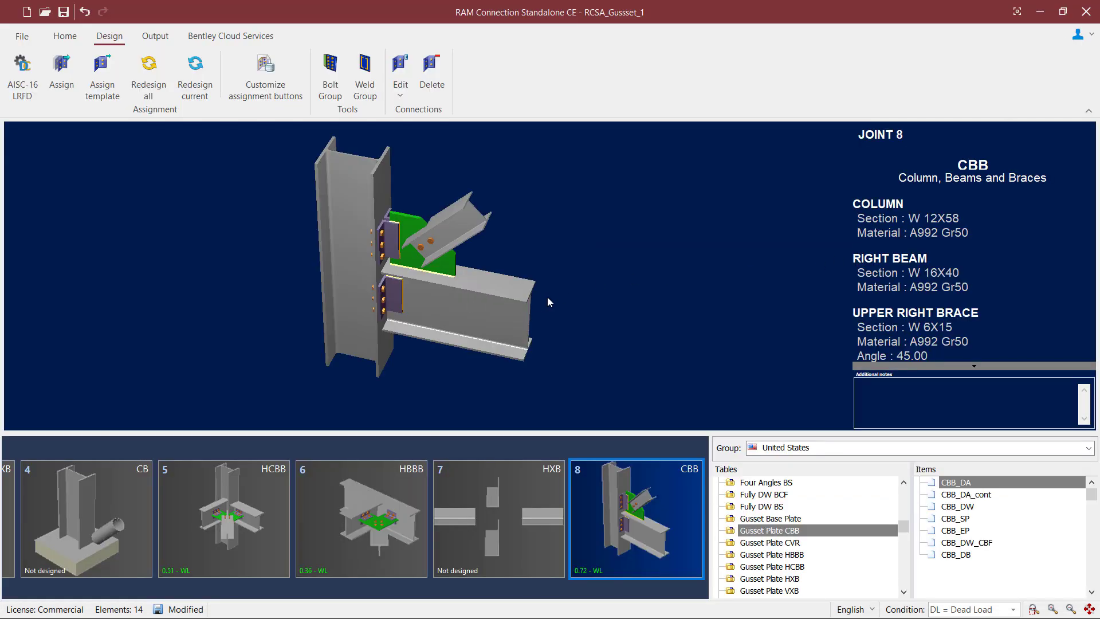
{"action": "left_click_drag", "start_coordinate": [551, 294], "coordinate": [523, 295]}
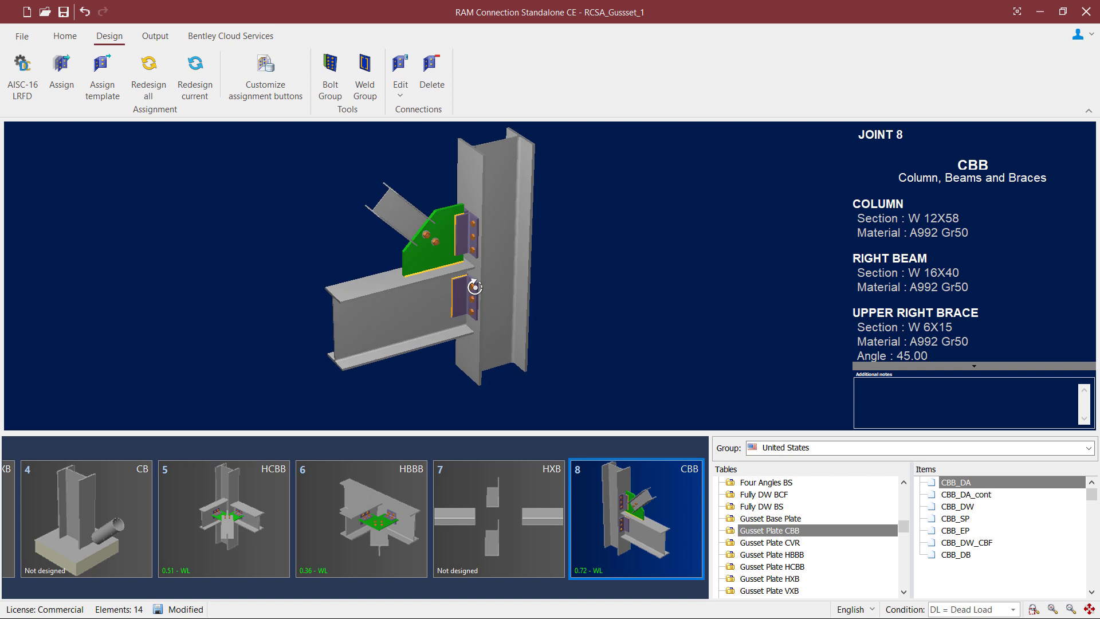